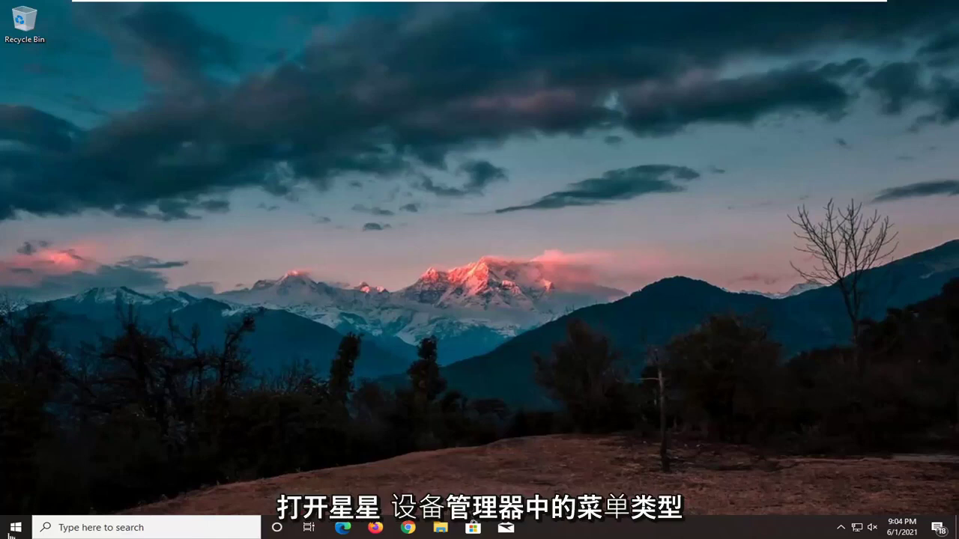
# Search Start for 'device manager' and launch Device Manager.
pyautogui.click(12, 527)
pyautogui.write('devi')
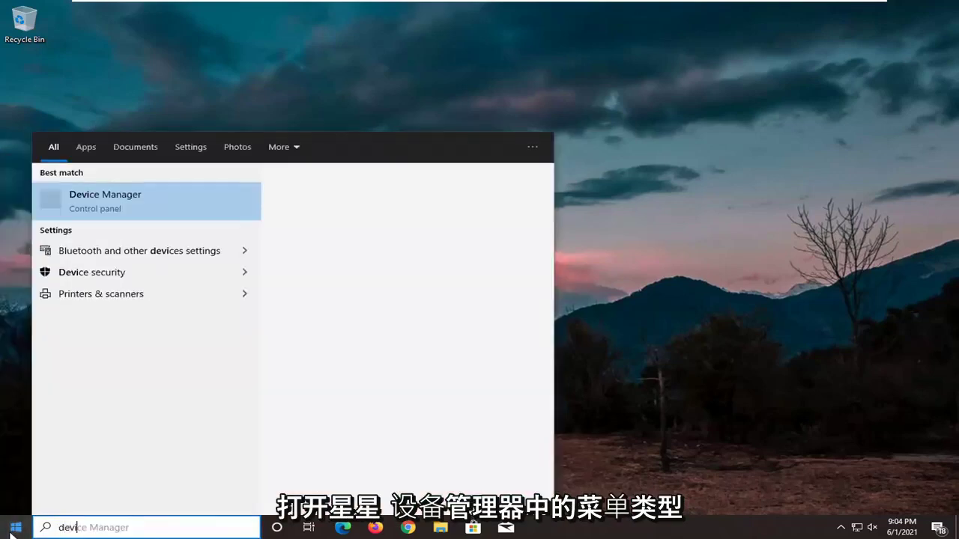
pyautogui.write('ce manager')
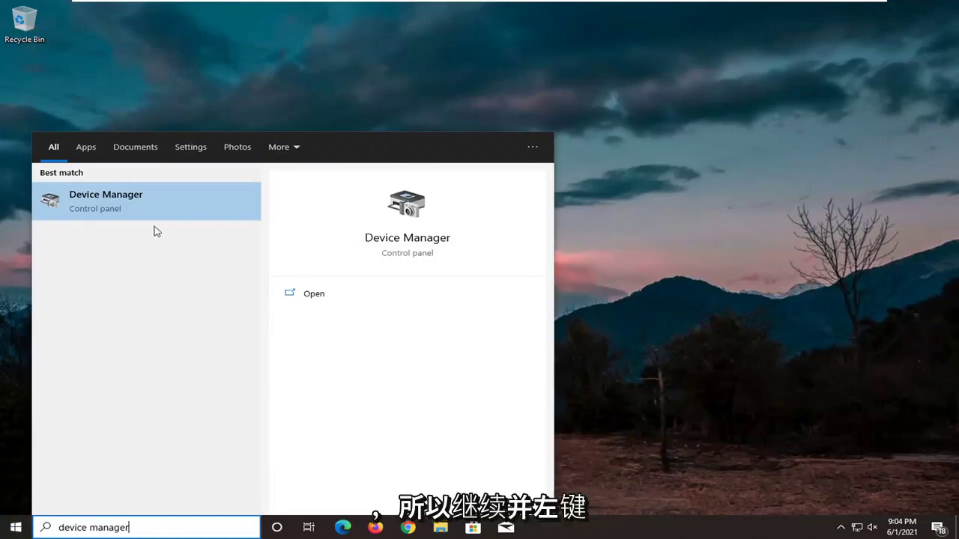
pyautogui.click(137, 203)
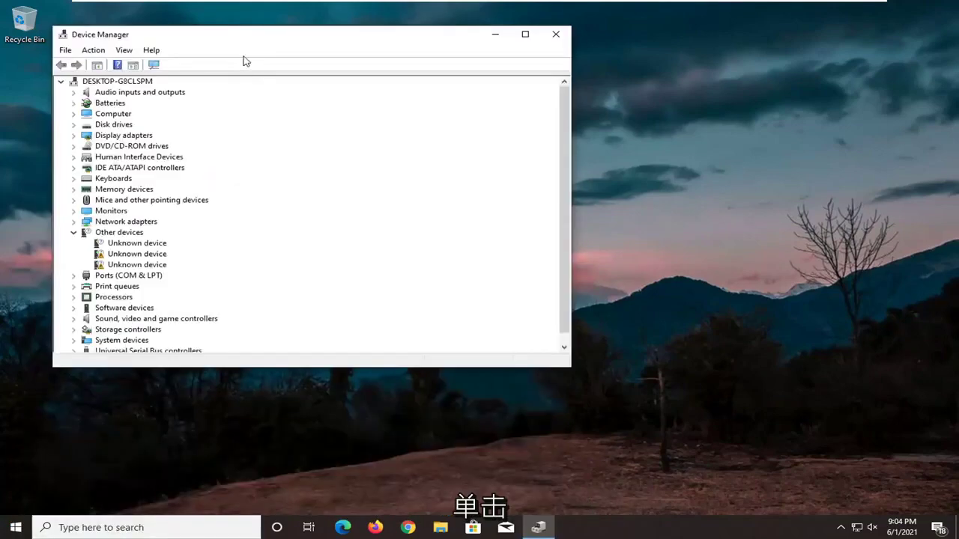
pyautogui.moveTo(250, 42); pyautogui.dragTo(383, 74)
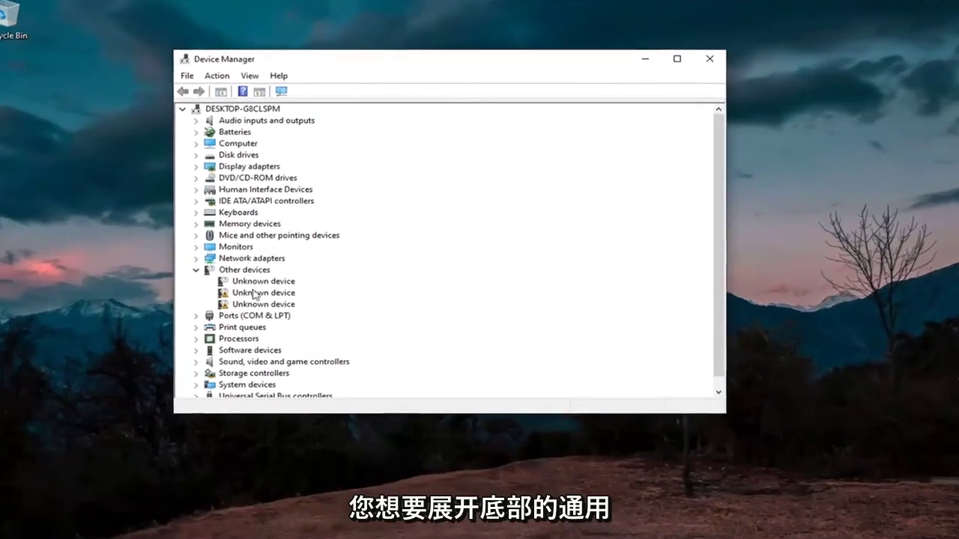
# Expand Universal Serial Bus controllers and select the Standard USB 3.1 eXtensible Host Controller.
pyautogui.scroll(-1, 253, 294)
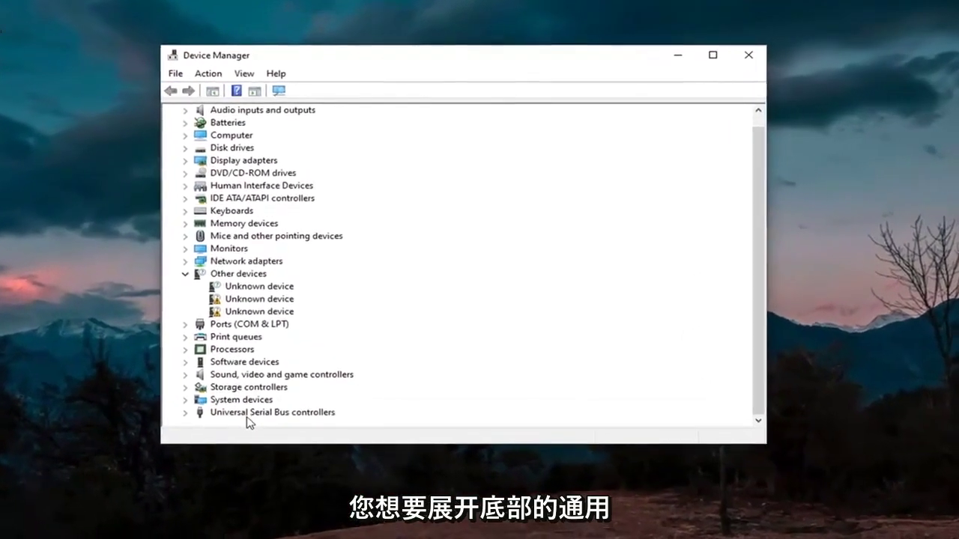
pyautogui.click(243, 387)
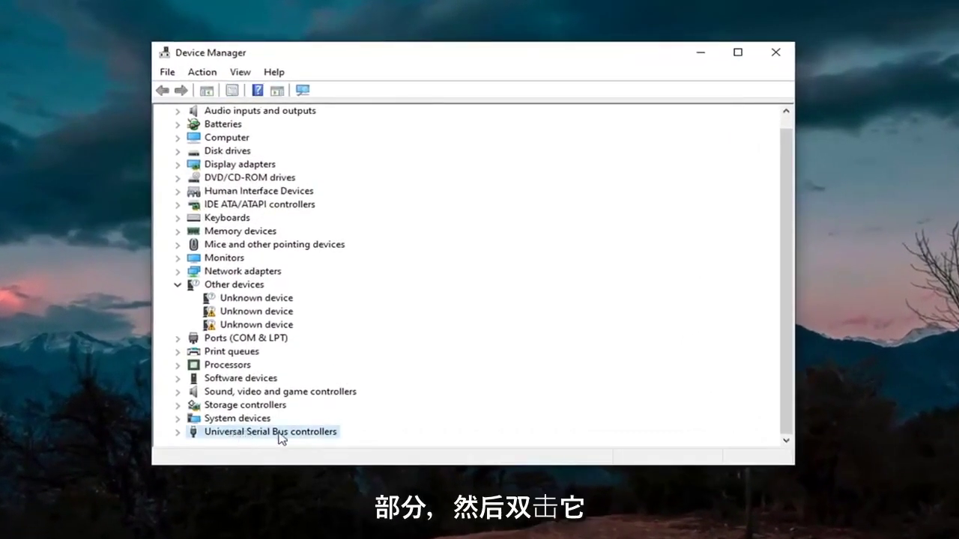
pyautogui.doubleClick(252, 432)
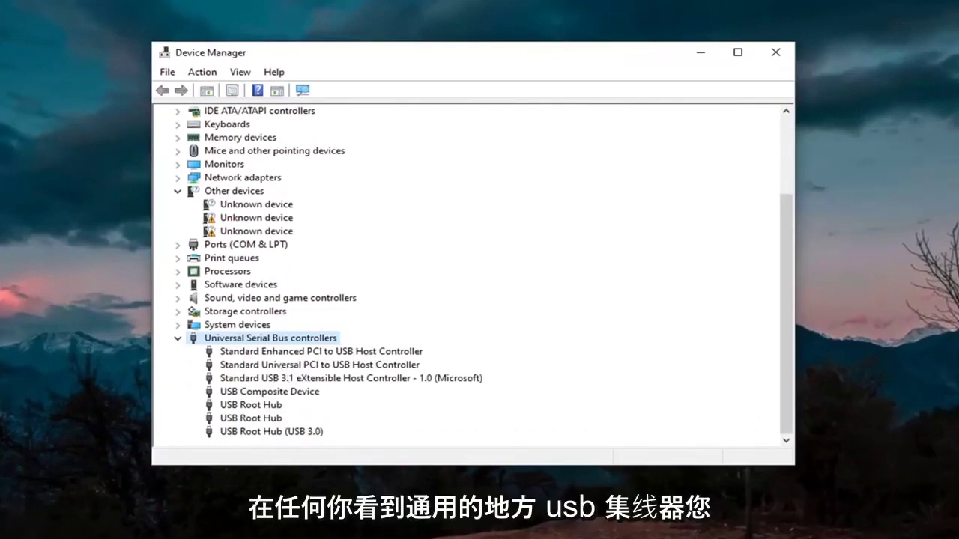
pyautogui.click(269, 391)
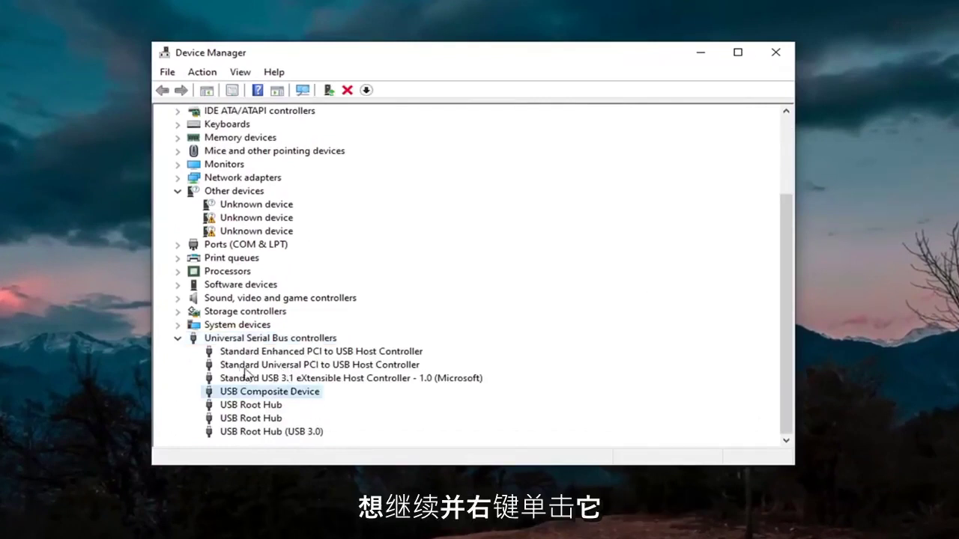
pyautogui.click(322, 379)
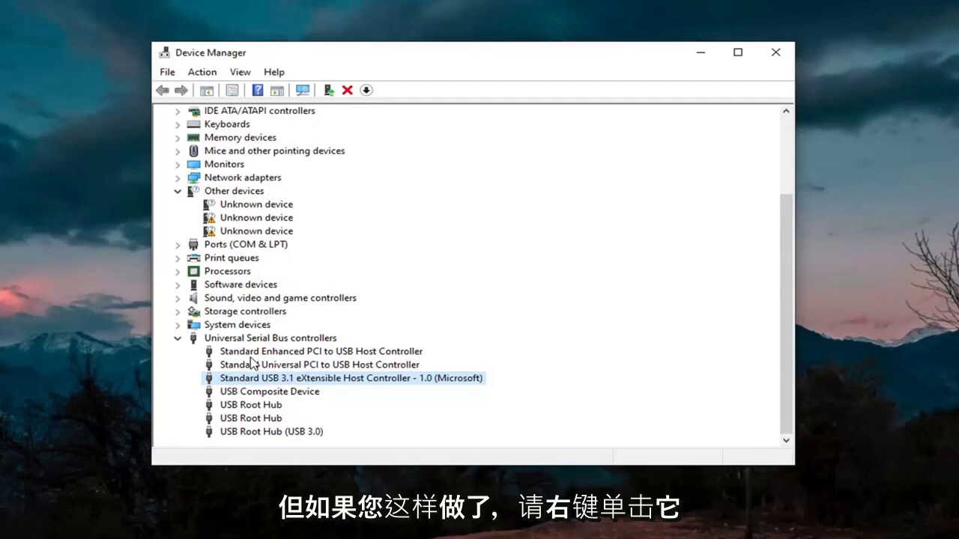
# Update the USB 3.1 host controller driver by picking USB xHCI Compliant Host Controller from the list.
pyautogui.rightClick(254, 381)
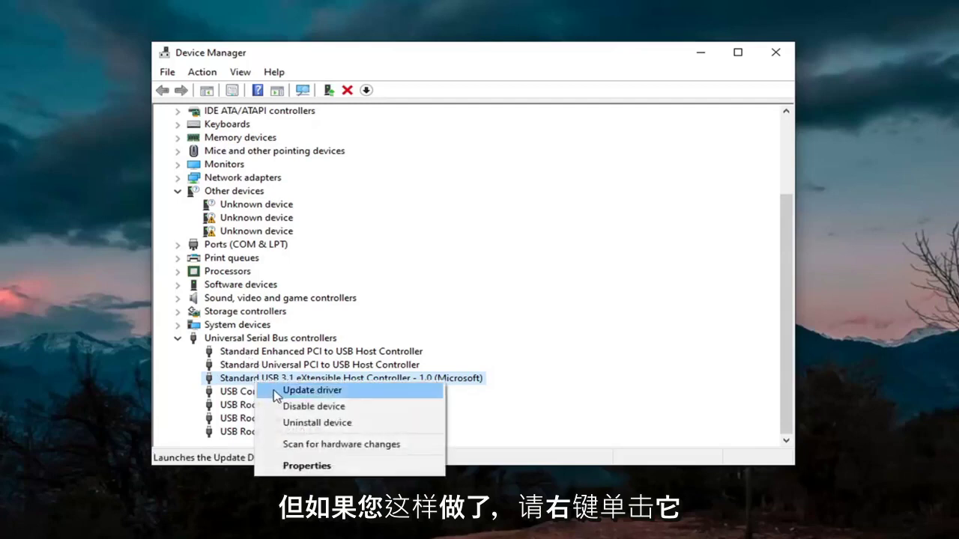
pyautogui.click(296, 395)
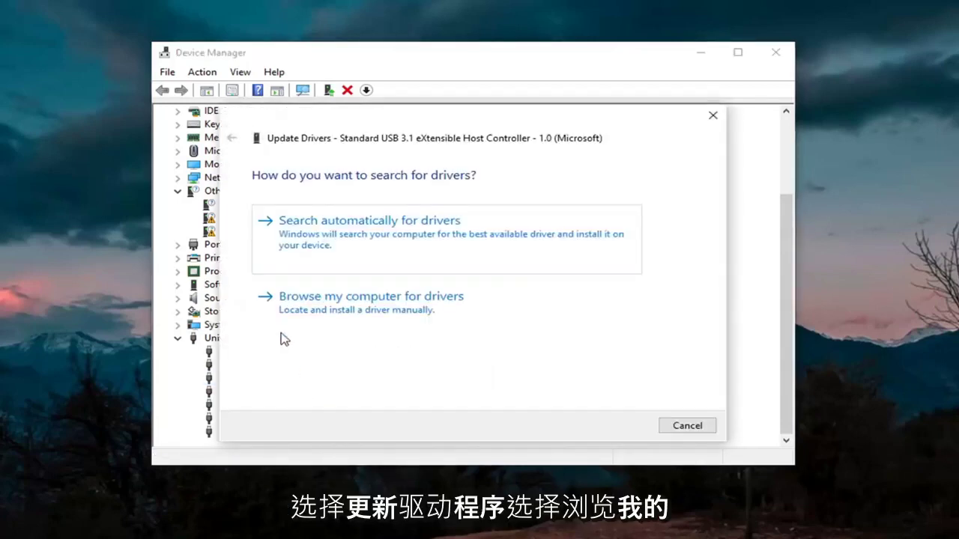
pyautogui.click(382, 313)
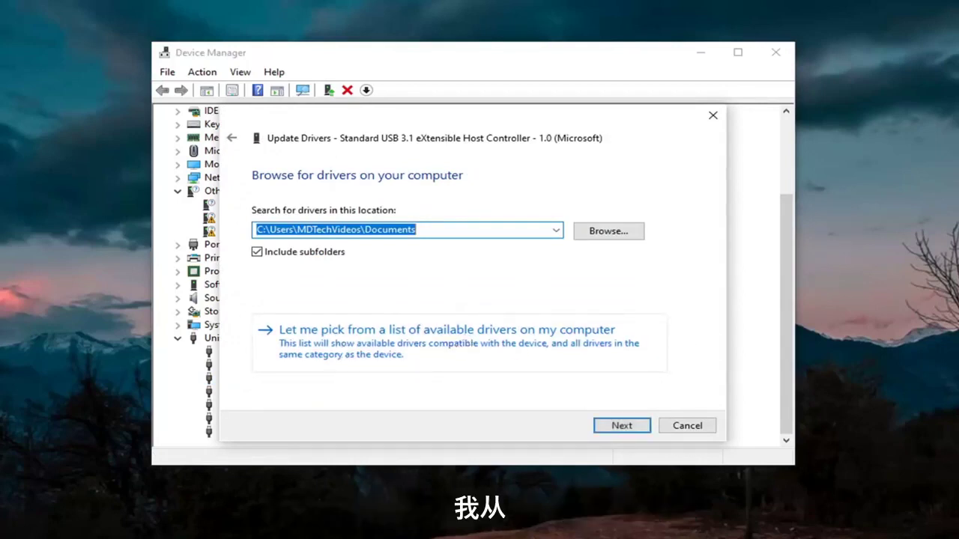
pyautogui.click(440, 347)
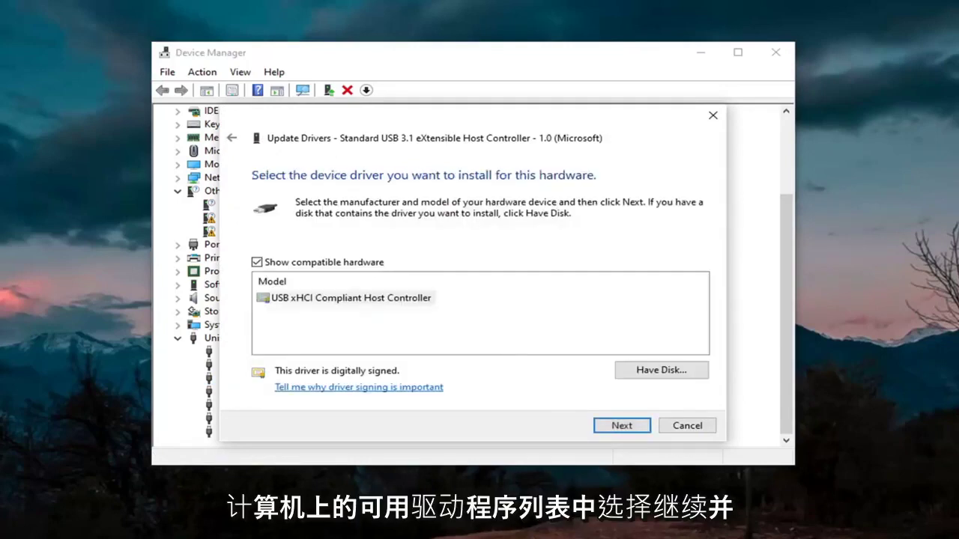
pyautogui.click(621, 426)
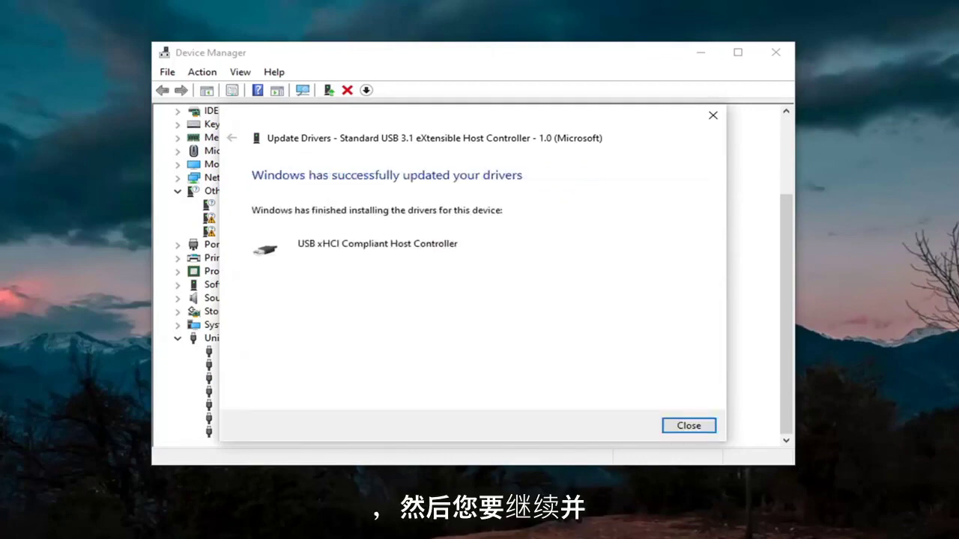
pyautogui.click(687, 426)
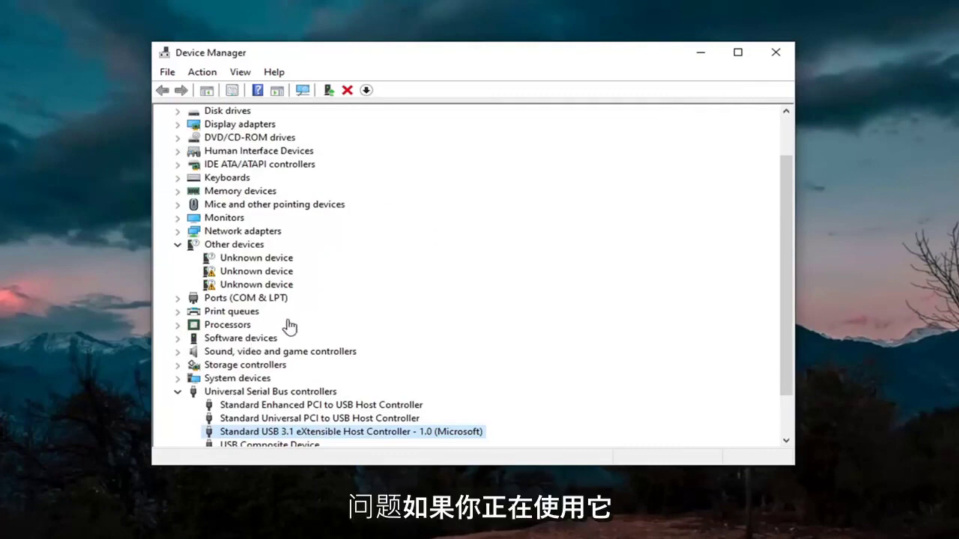
# Close Device Manager and open This PC in File Explorer.
pyautogui.click(774, 53)
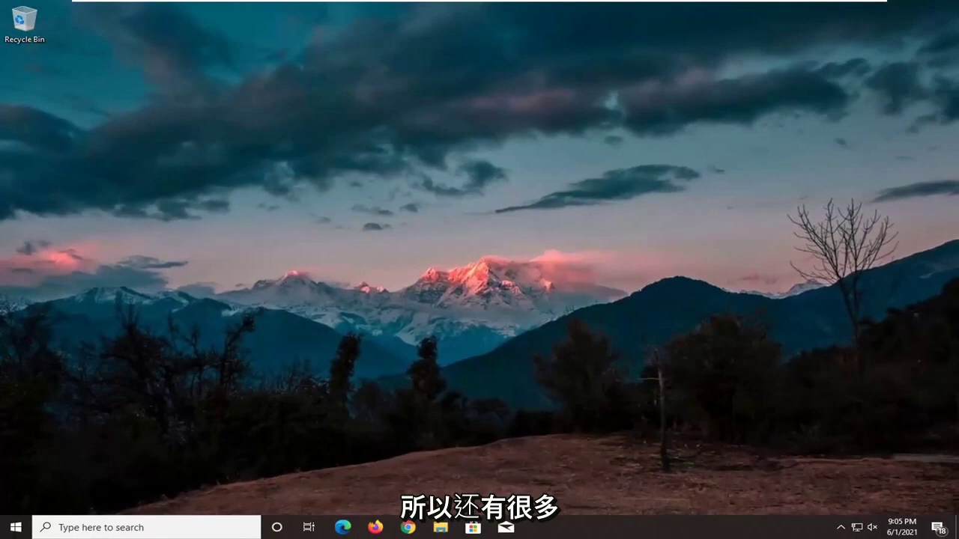
pyautogui.click(441, 527)
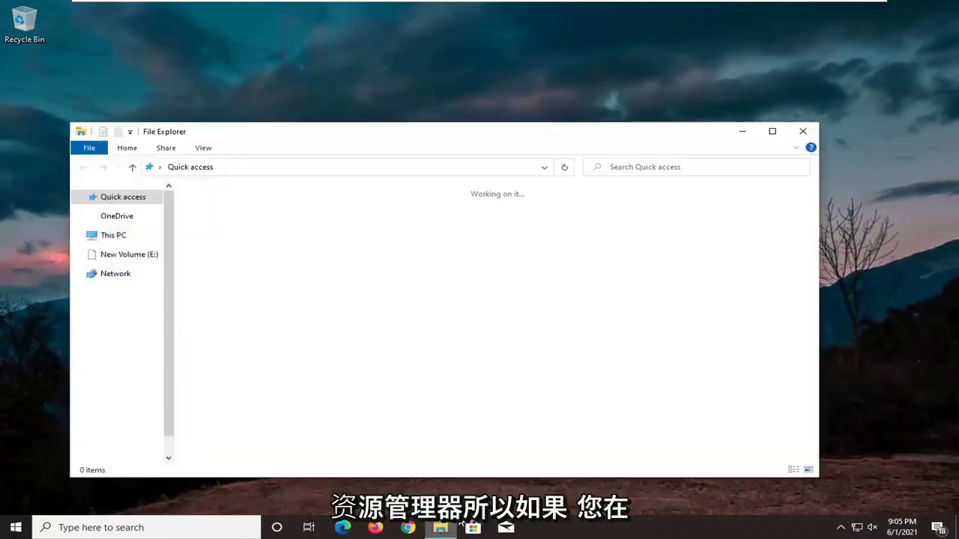
pyautogui.moveTo(422, 148); pyautogui.dragTo(431, 85)
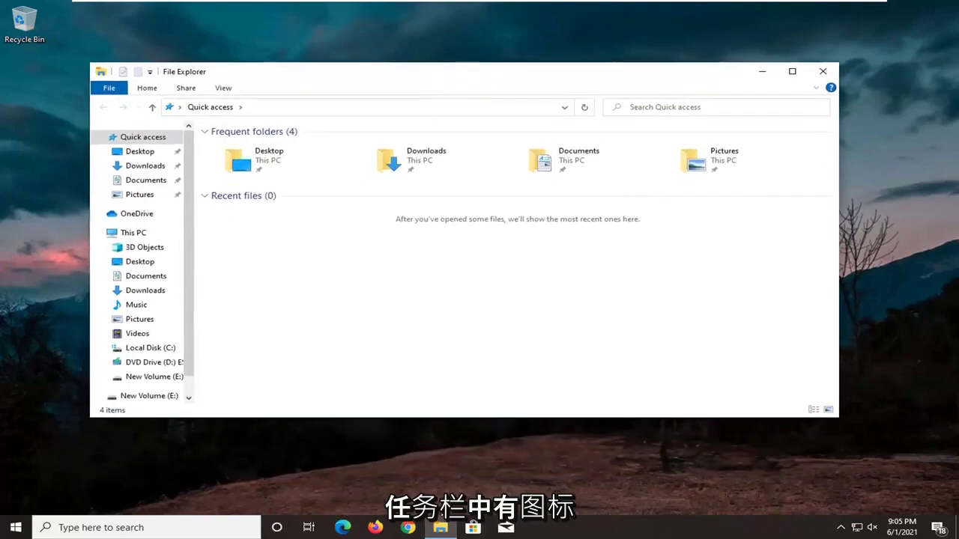
pyautogui.click(134, 235)
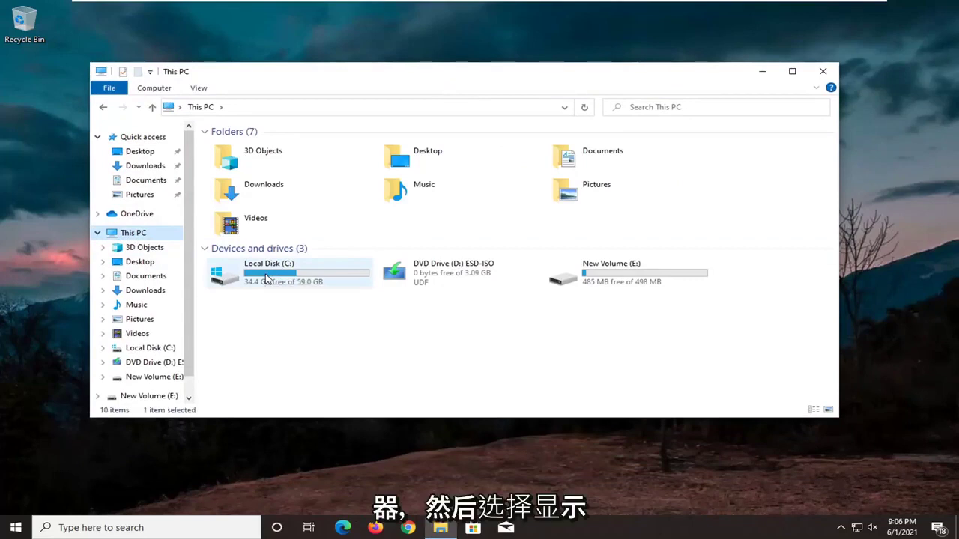
# Run an error check on Local Disk (C:) from its Properties Tools tab.
pyautogui.rightClick(268, 279)
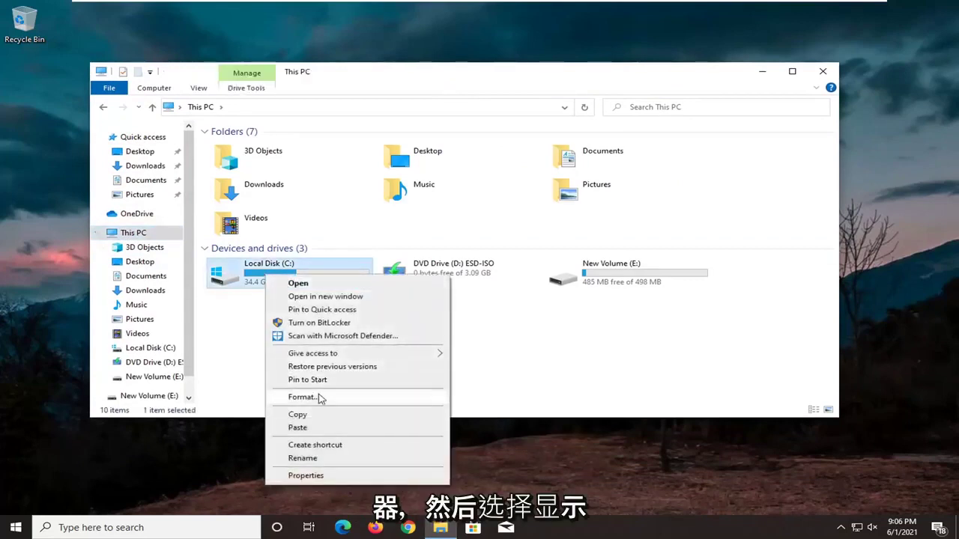
pyautogui.click(305, 476)
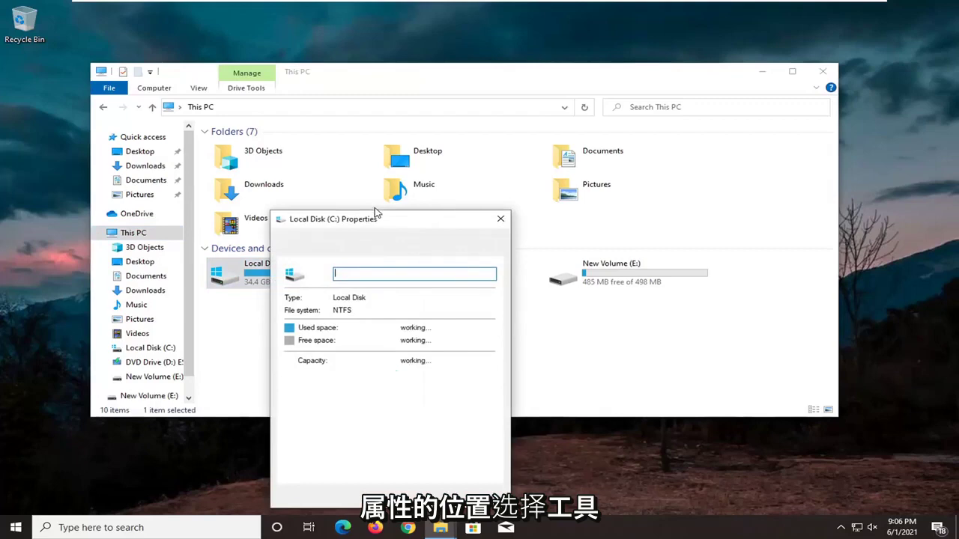
pyautogui.moveTo(375, 213); pyautogui.dragTo(430, 105)
pyautogui.click(413, 135)
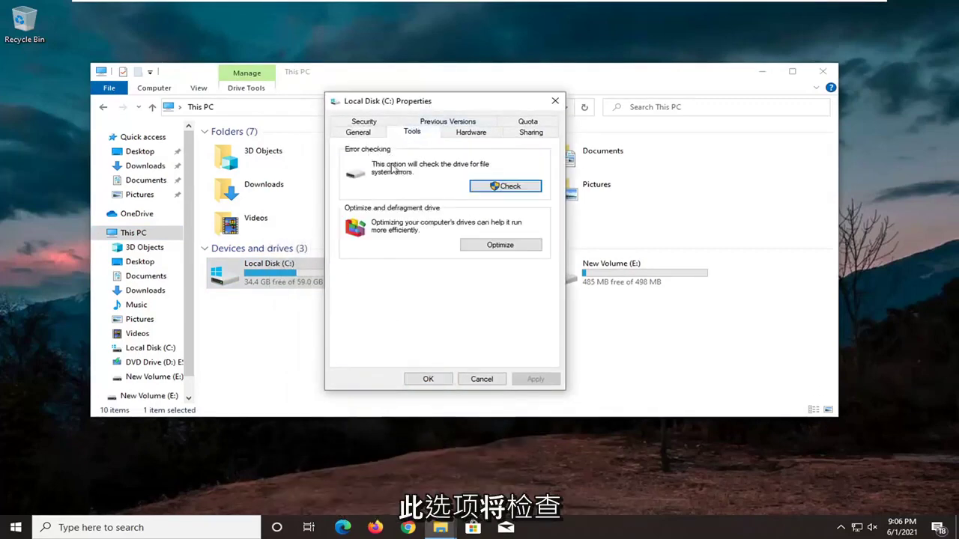
pyautogui.click(471, 185)
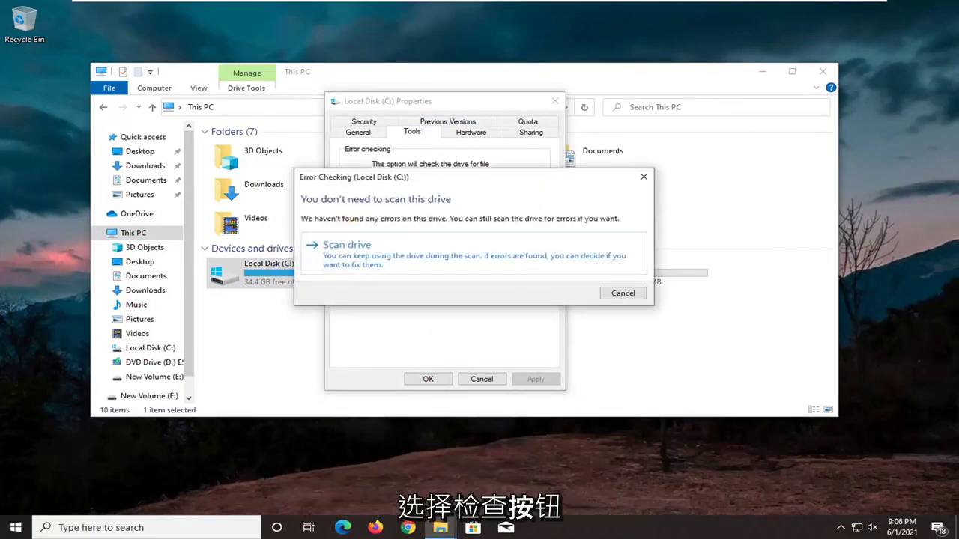
# Scan Local Disk (C:) for errors anyway and wait for the scan to finish.
pyautogui.click(389, 257)
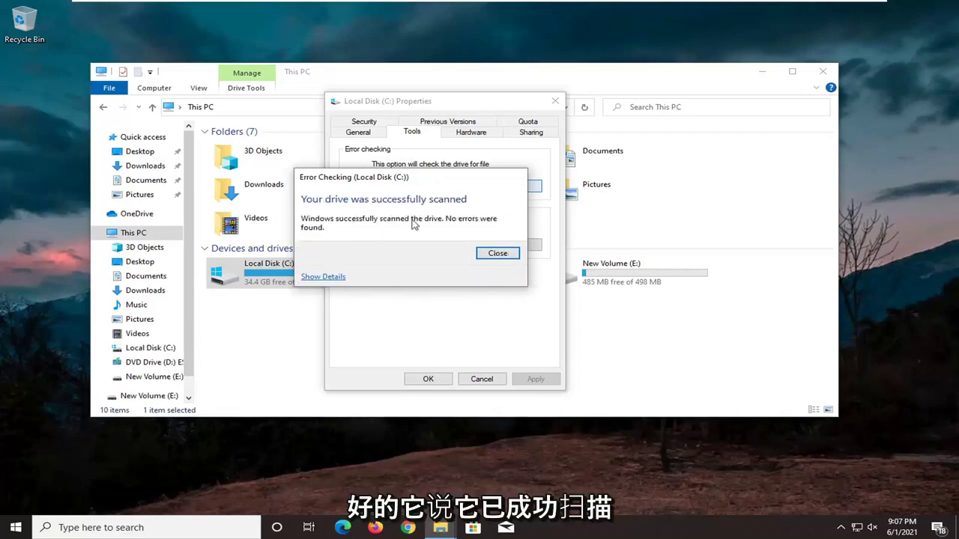
# Close the scan result and drive properties, then search Start for 'device manager'.
pyautogui.click(496, 254)
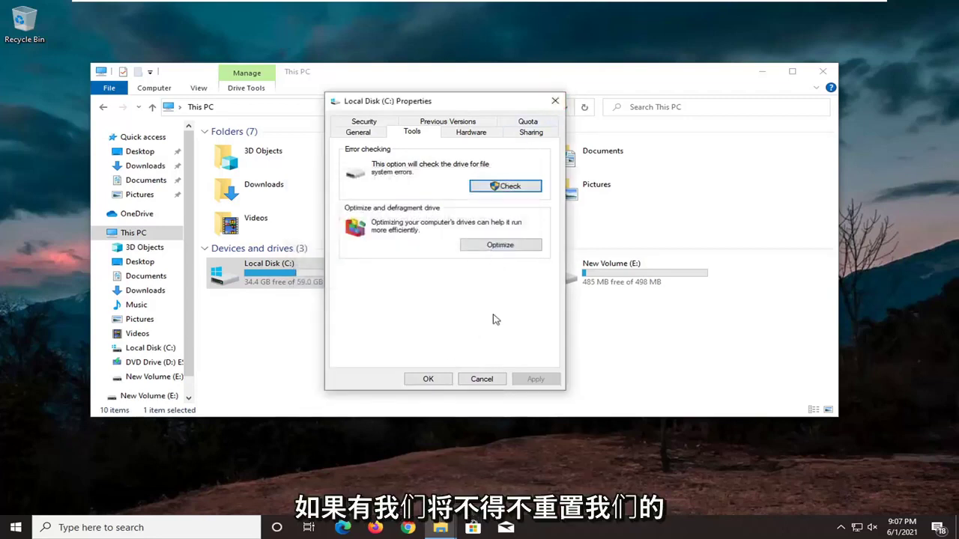
pyautogui.click(428, 379)
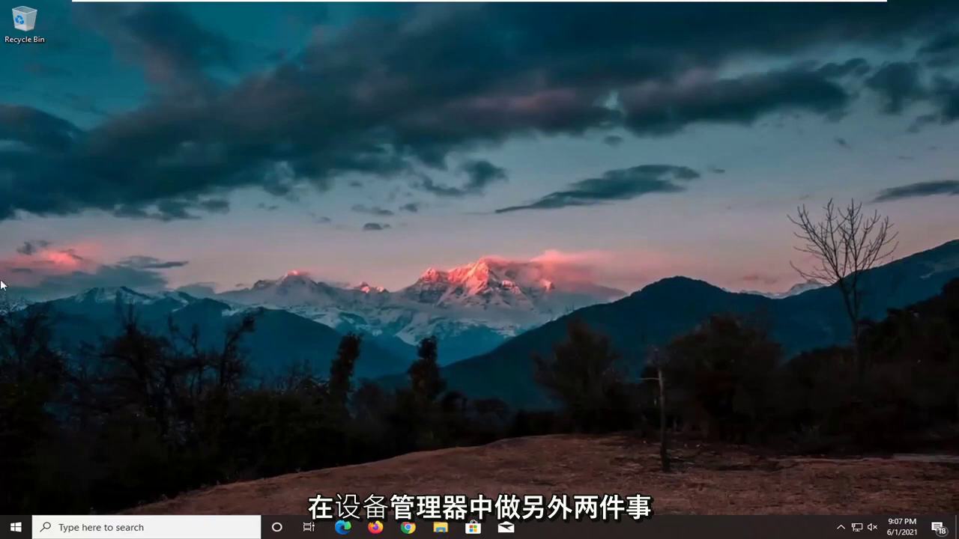
pyautogui.click(15, 528)
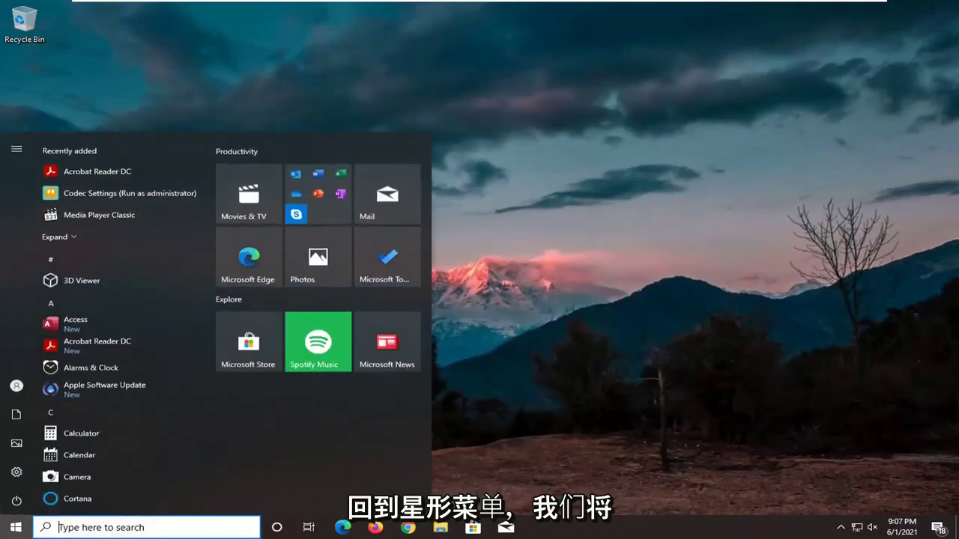
pyautogui.write('device')
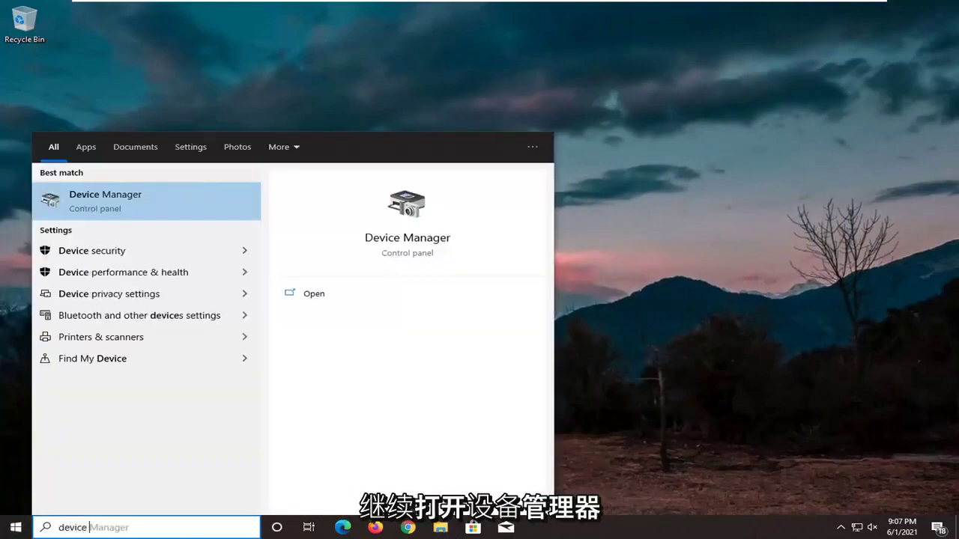
pyautogui.write(' manager')
# Launch Device Manager, expand Display adapters and open the VMware SVGA 3D properties.
pyautogui.press('Return')
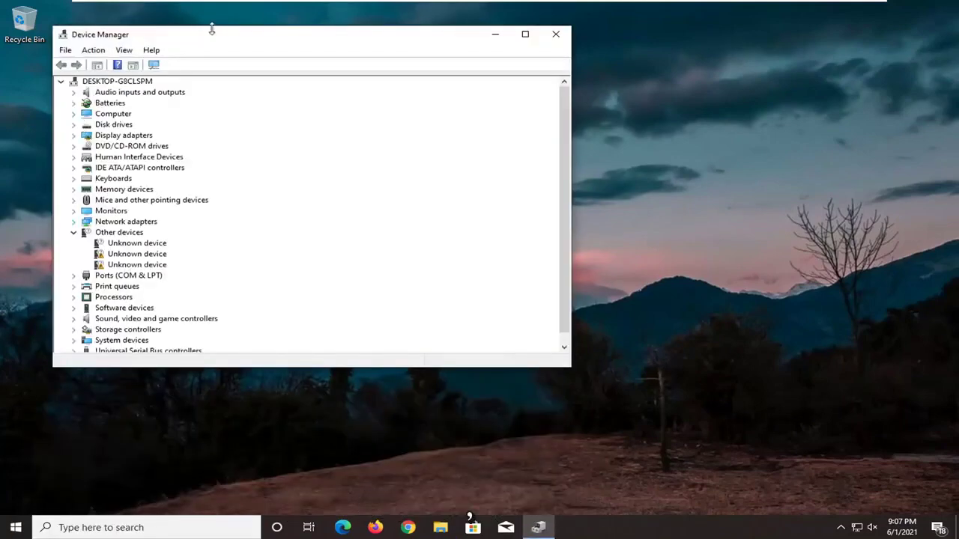
pyautogui.moveTo(212, 31); pyautogui.dragTo(313, 34)
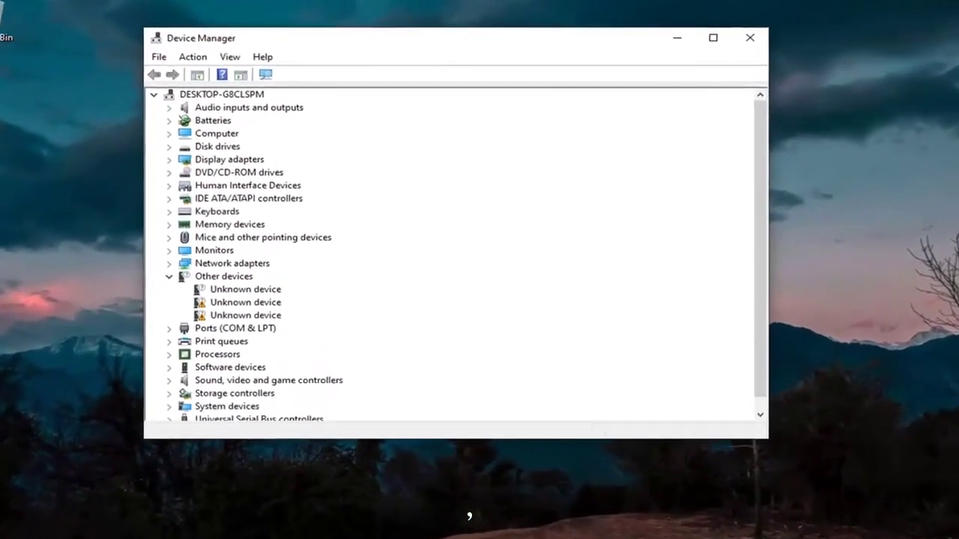
pyautogui.doubleClick(232, 168)
pyautogui.rightClick(217, 177)
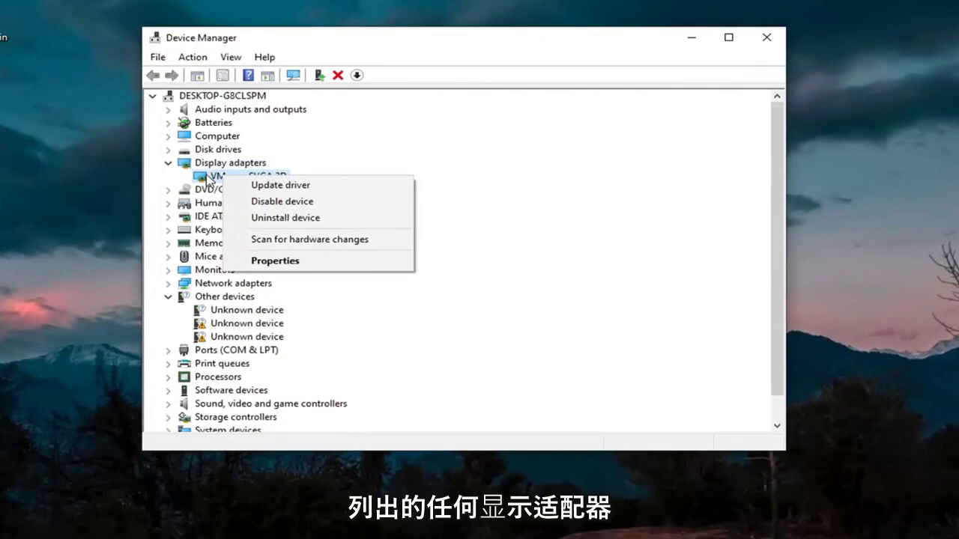
pyautogui.click(258, 260)
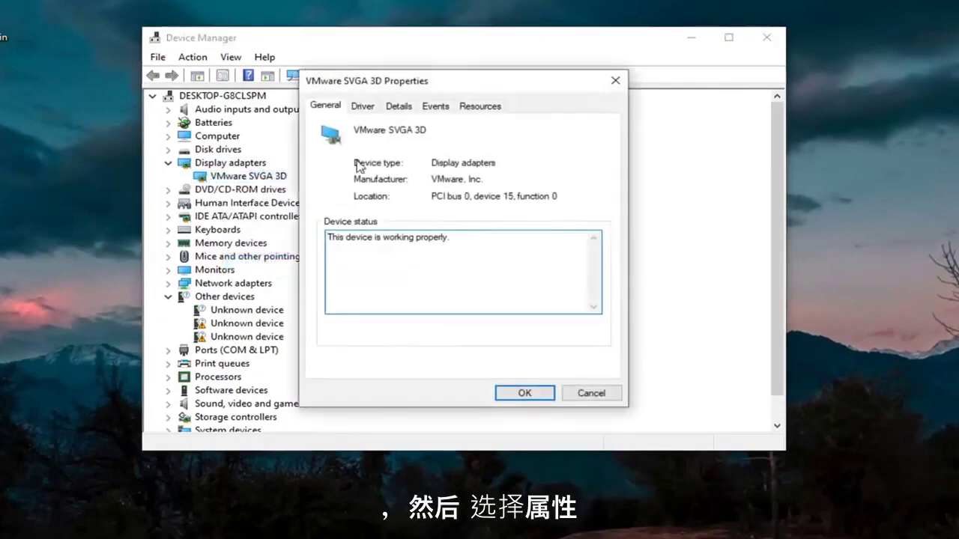
# Reinstall the adapter's driver by picking VMware SVGA 3D from the compatible drivers list.
pyautogui.click(364, 106)
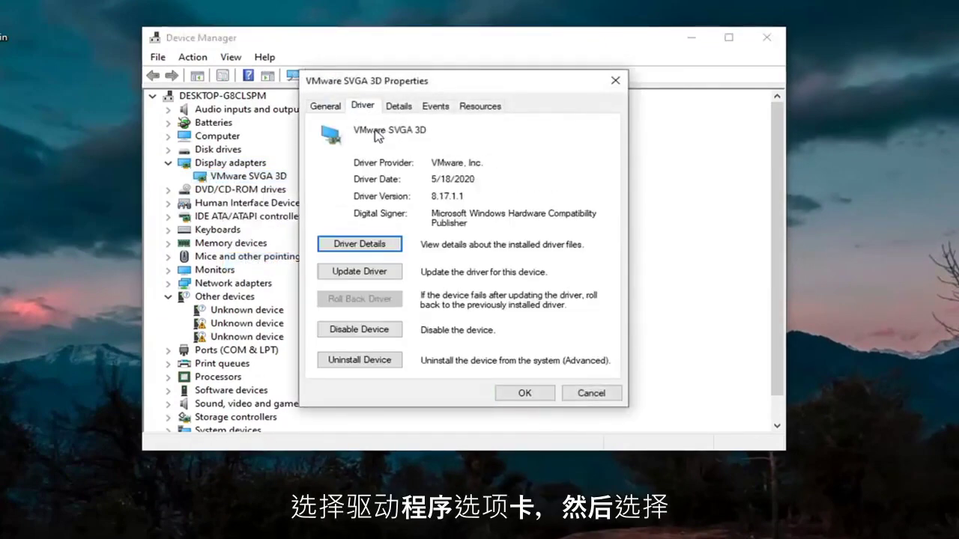
pyautogui.click(360, 273)
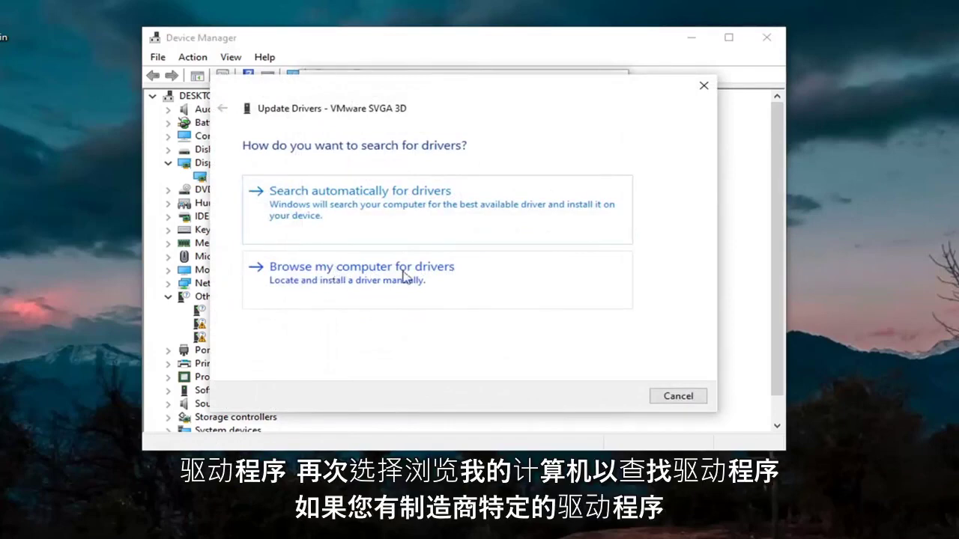
pyautogui.click(407, 274)
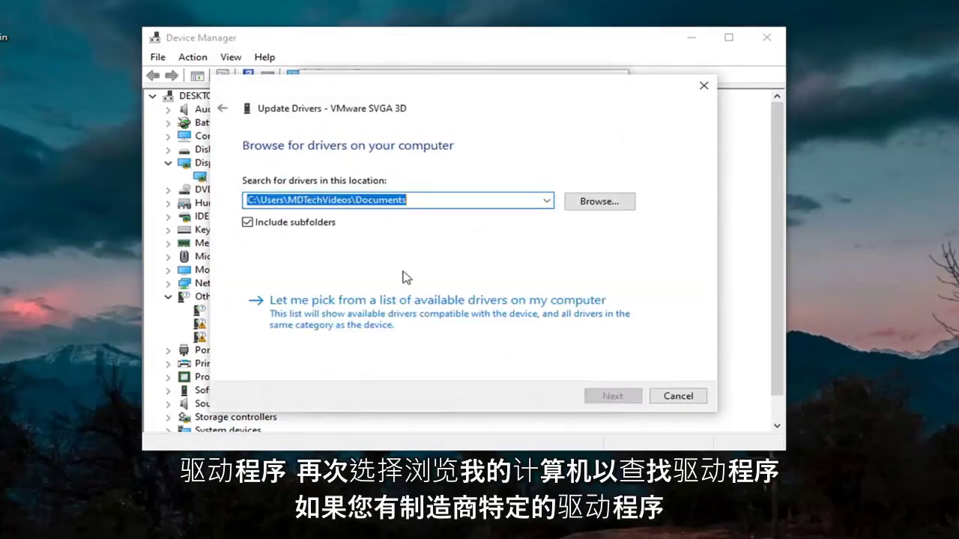
pyautogui.click(380, 327)
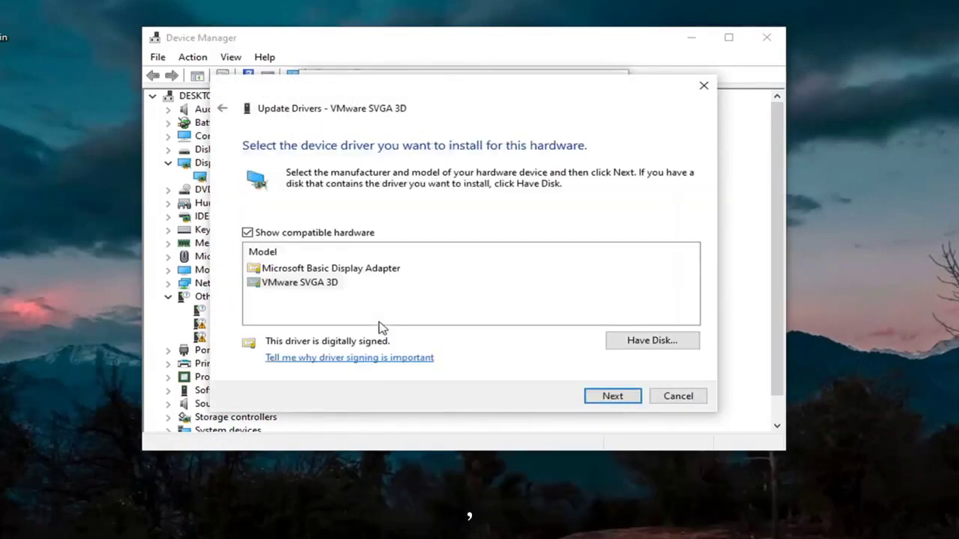
pyautogui.click(297, 285)
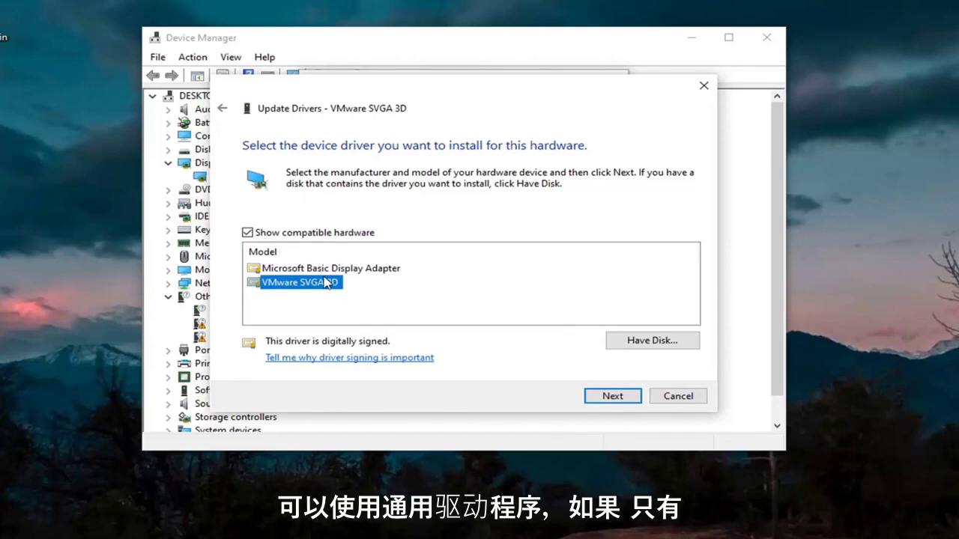
pyautogui.click(607, 397)
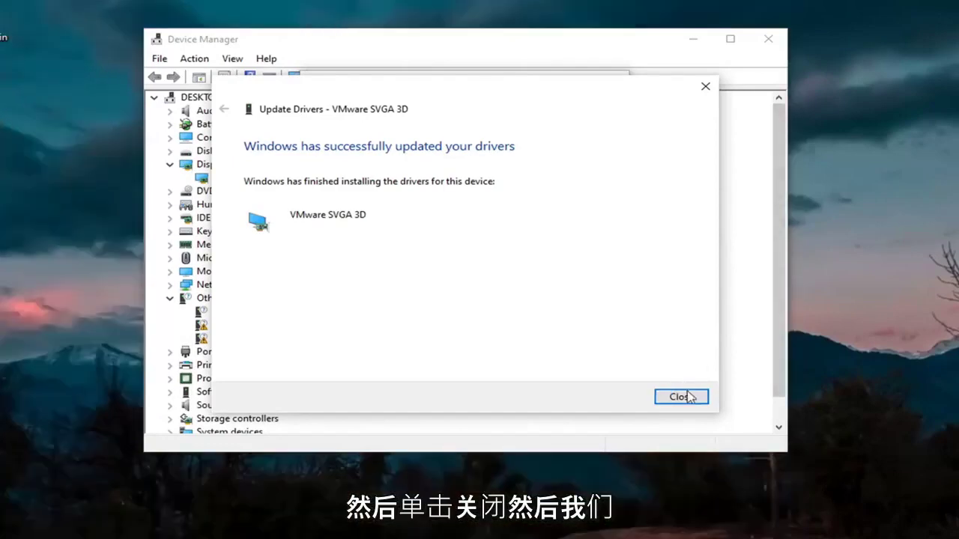
pyautogui.click(682, 397)
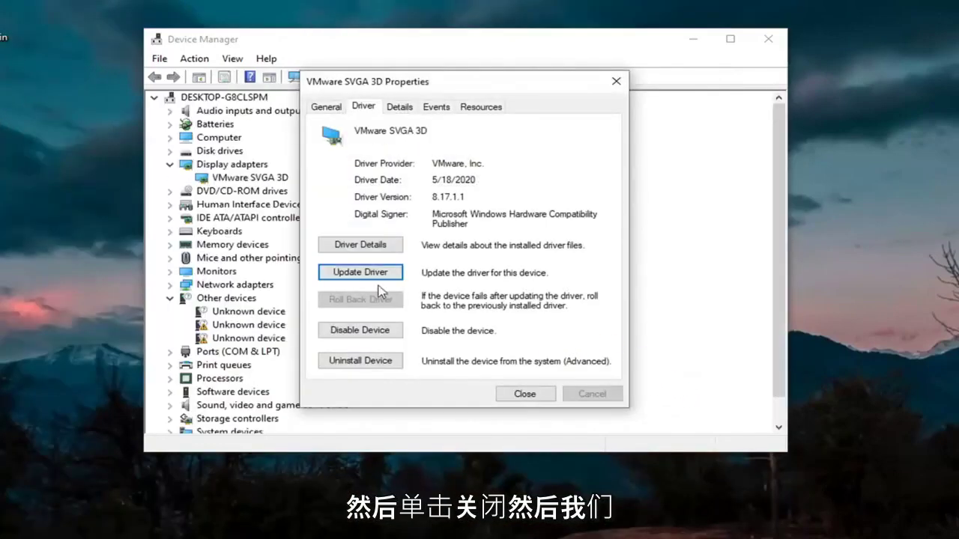
# Expand Universal Serial Bus controllers and check the Standard Enhanced and Universal PCI controllers' properties.
pyautogui.click(524, 393)
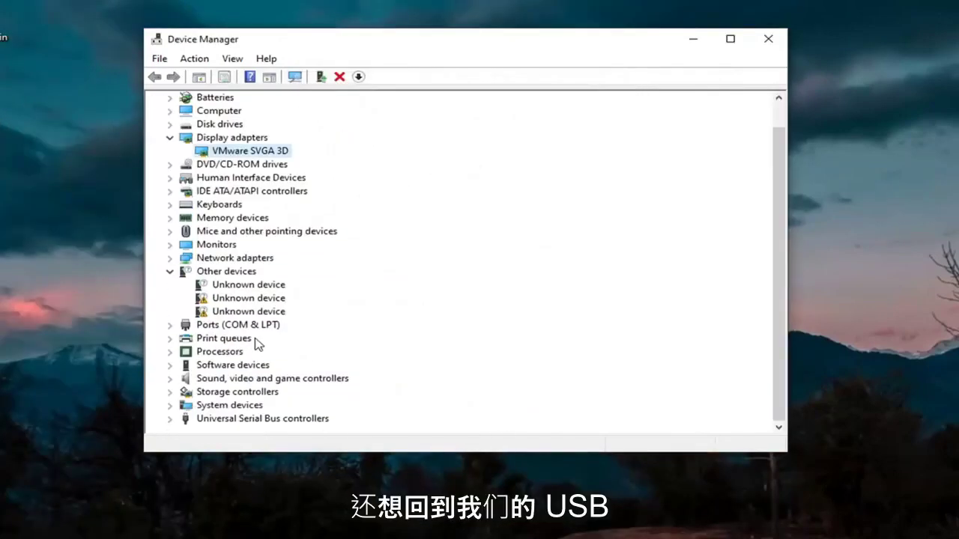
pyautogui.click(171, 418)
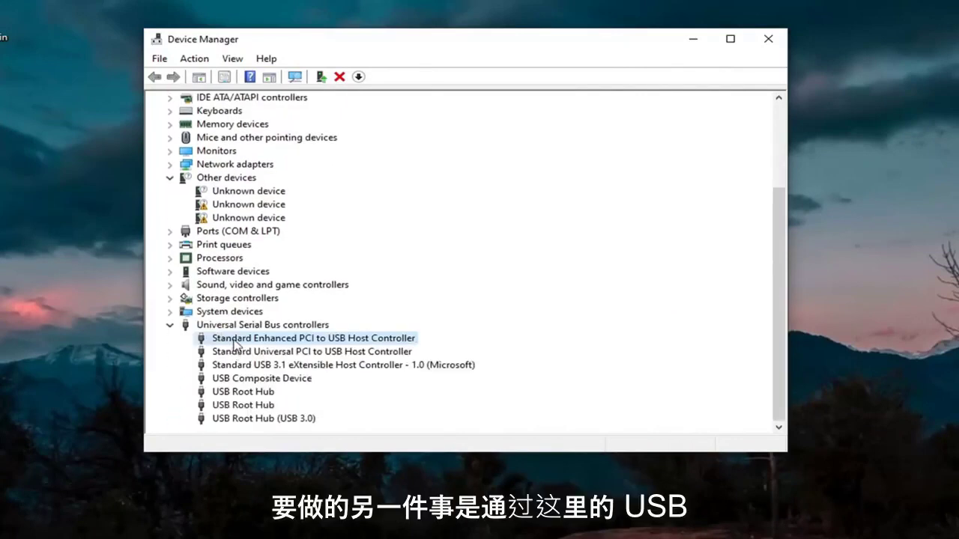
pyautogui.doubleClick(238, 340)
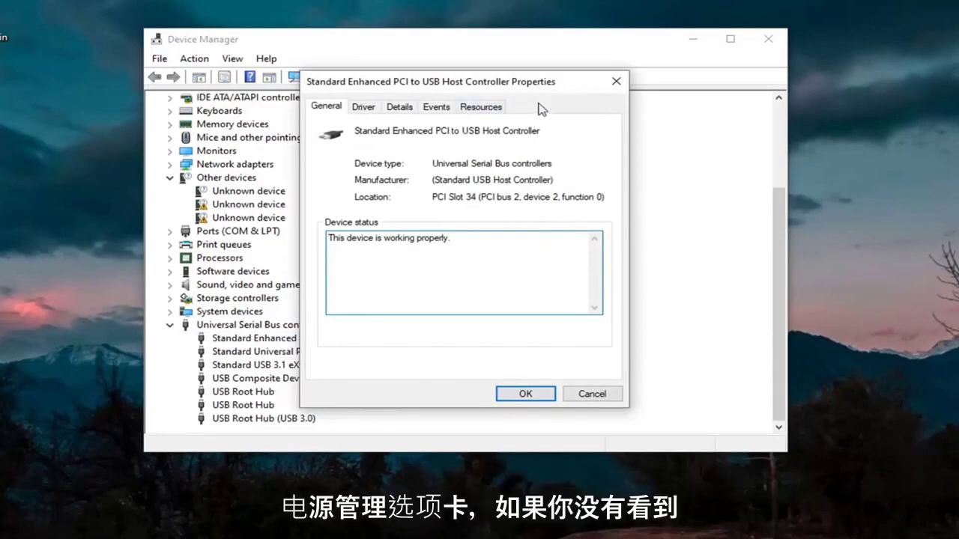
pyautogui.click(616, 81)
pyautogui.doubleClick(253, 352)
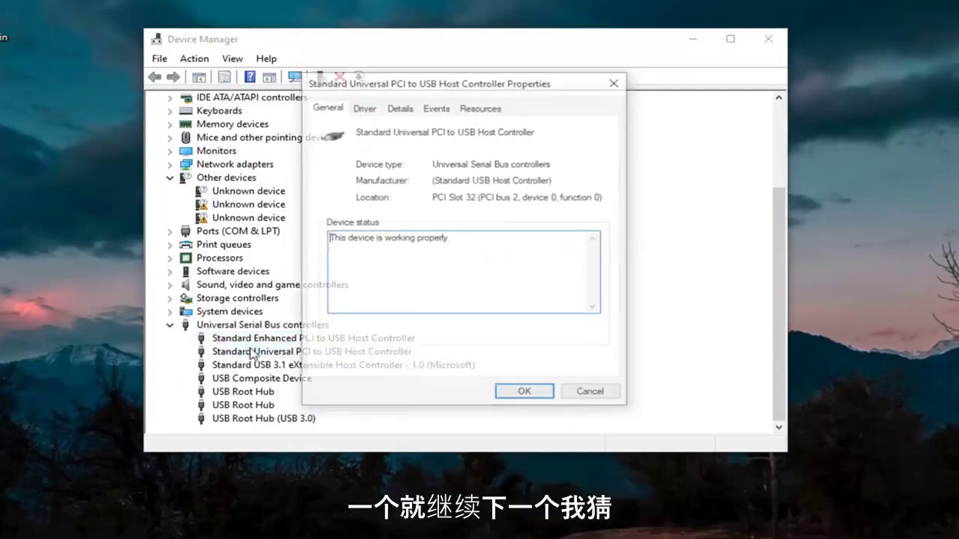
pyautogui.click(614, 82)
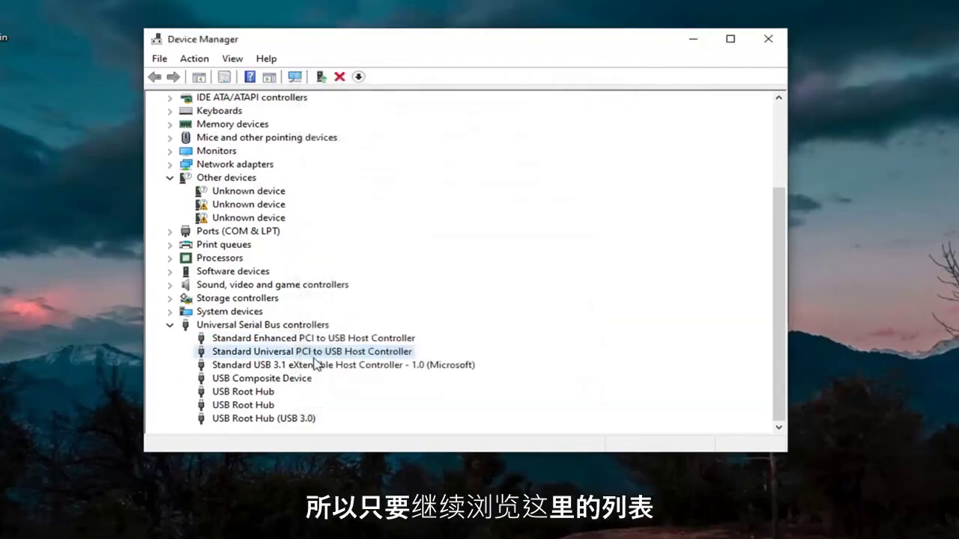
pyautogui.doubleClick(314, 357)
pyautogui.click(616, 81)
# Uncheck 'Allow the computer to turn off this device' for the USB 3.1 eXtensible Host Controller.
pyautogui.doubleClick(384, 367)
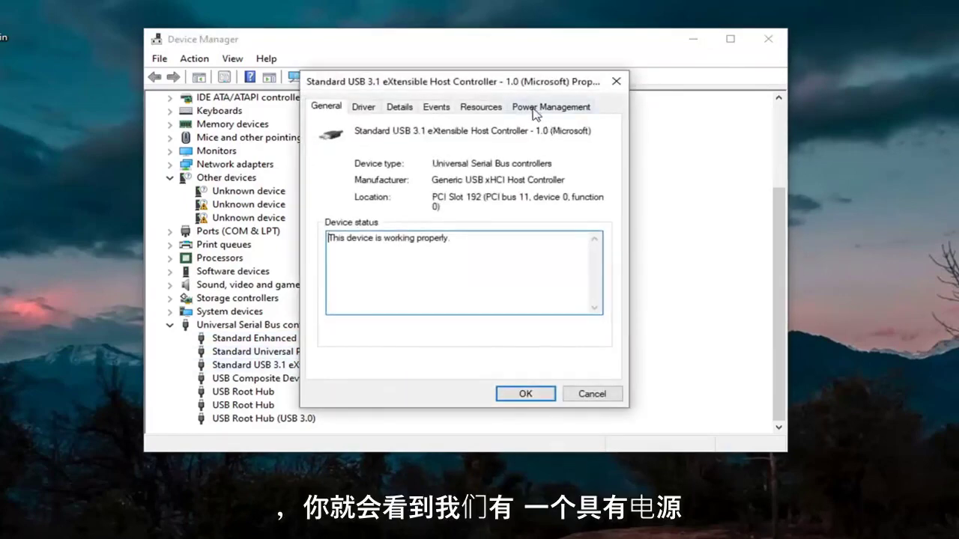
pyautogui.click(537, 109)
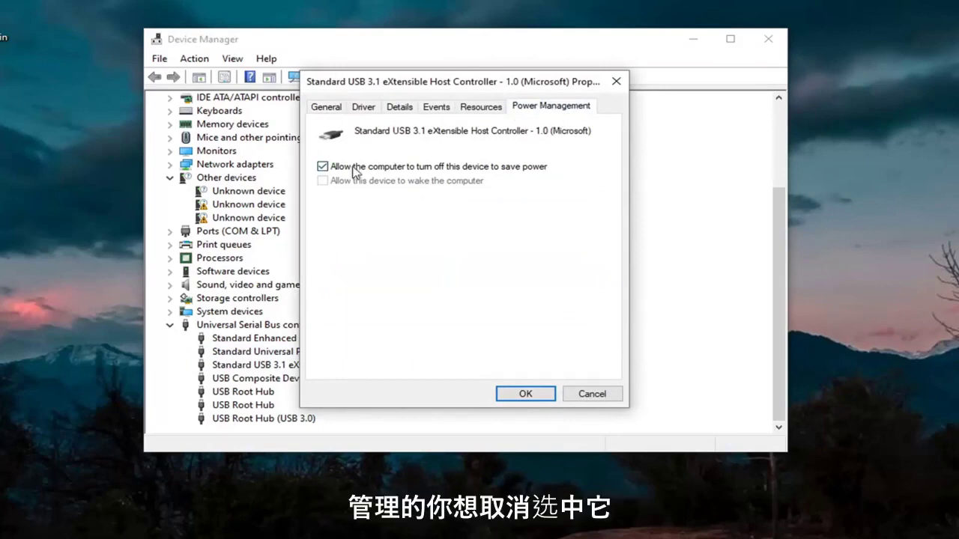
pyautogui.click(323, 168)
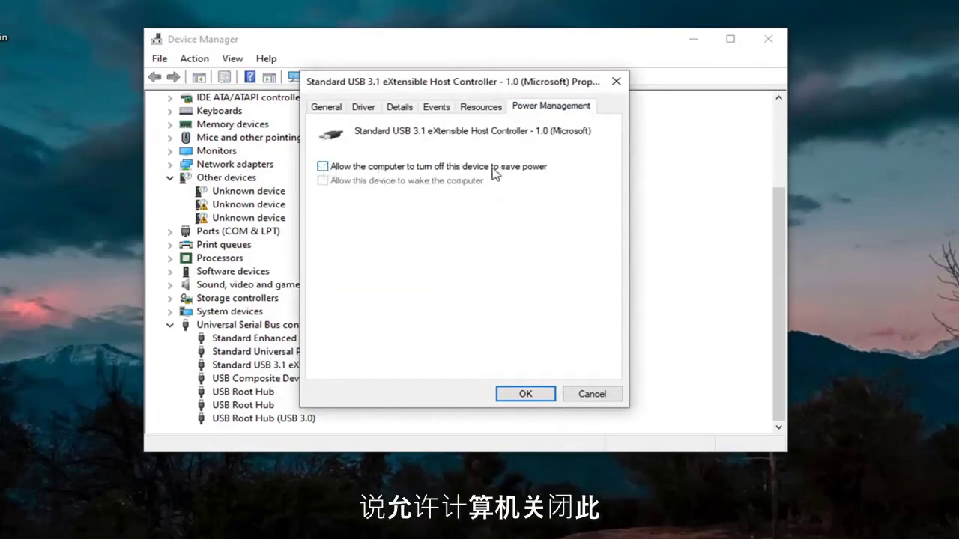
pyautogui.click(526, 394)
pyautogui.doubleClick(304, 380)
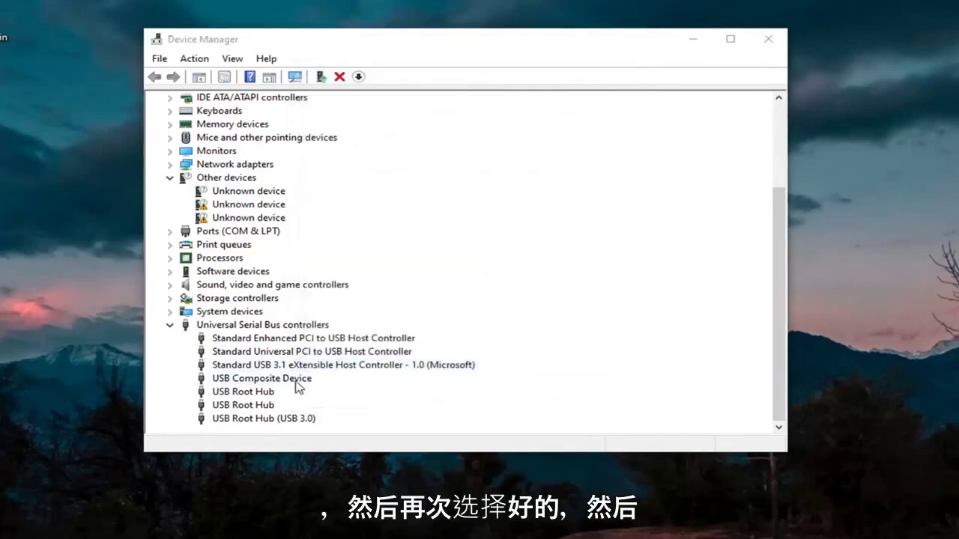
pyautogui.click(618, 82)
# Disable power saving on both USB Root Hubs and the USB Root Hub (USB 3.0).
pyautogui.doubleClick(251, 392)
pyautogui.click(586, 106)
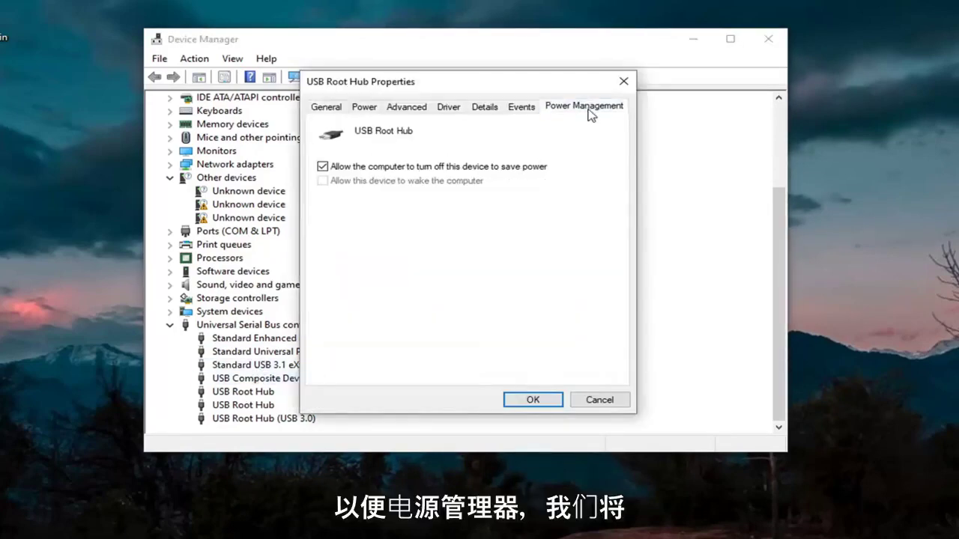
pyautogui.click(371, 167)
pyautogui.click(546, 398)
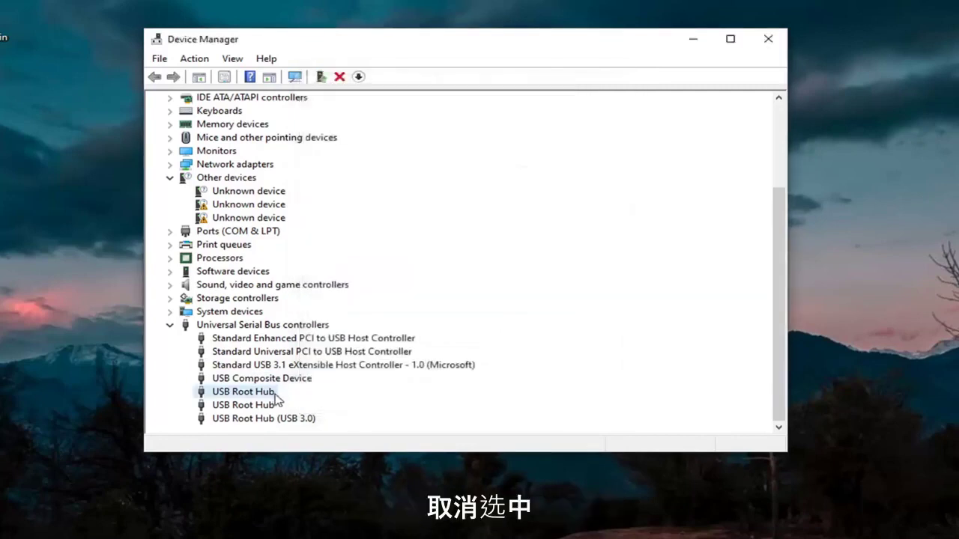
pyautogui.doubleClick(263, 405)
pyautogui.click(544, 109)
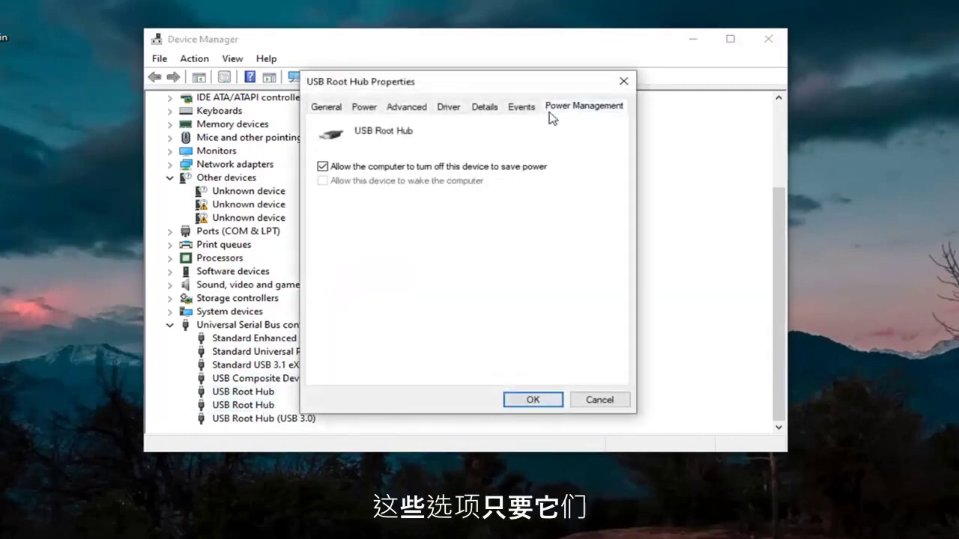
pyautogui.click(371, 167)
pyautogui.click(533, 398)
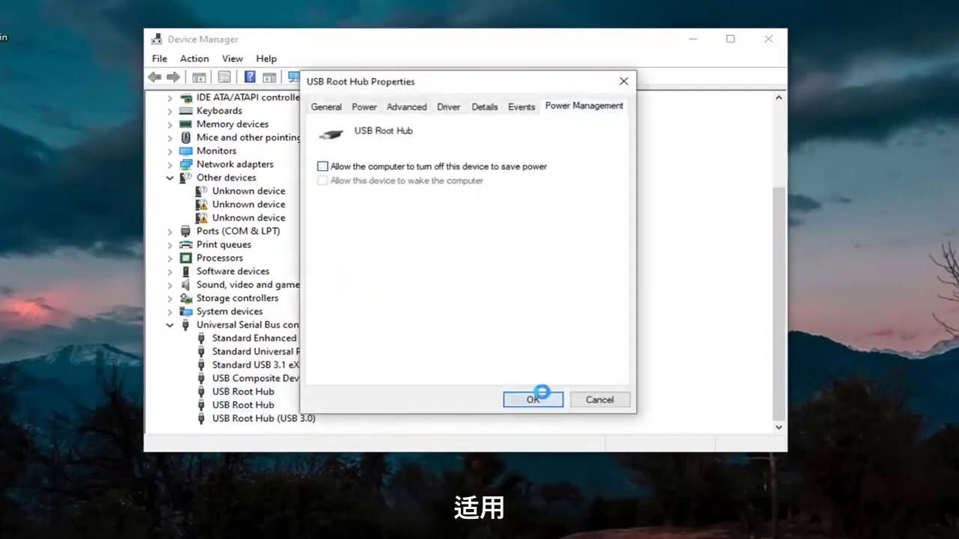
pyautogui.doubleClick(277, 420)
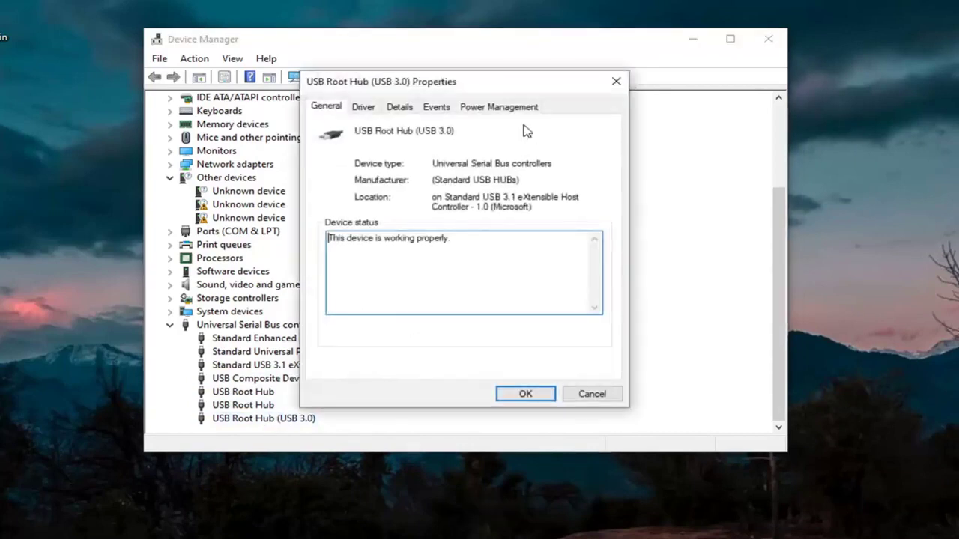
pyautogui.click(499, 106)
pyautogui.click(364, 168)
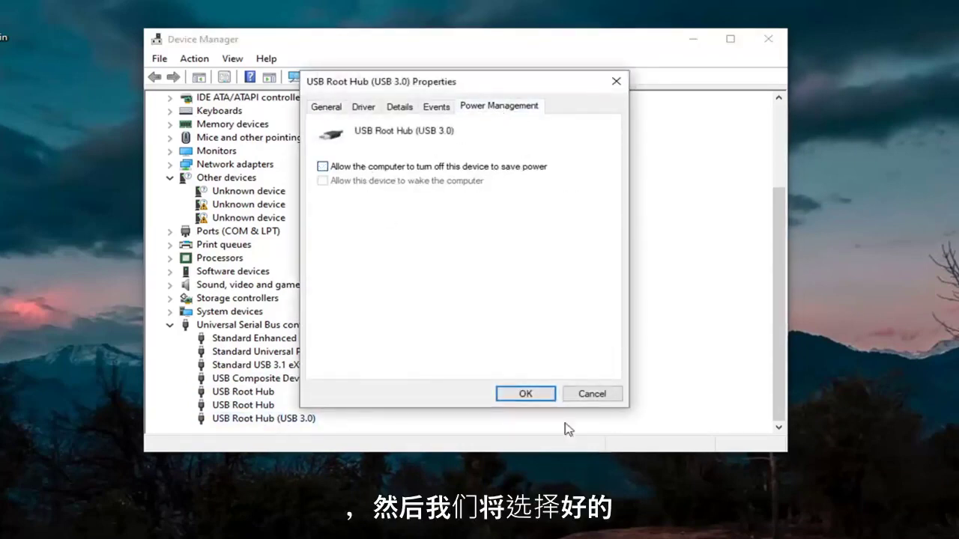
pyautogui.click(531, 397)
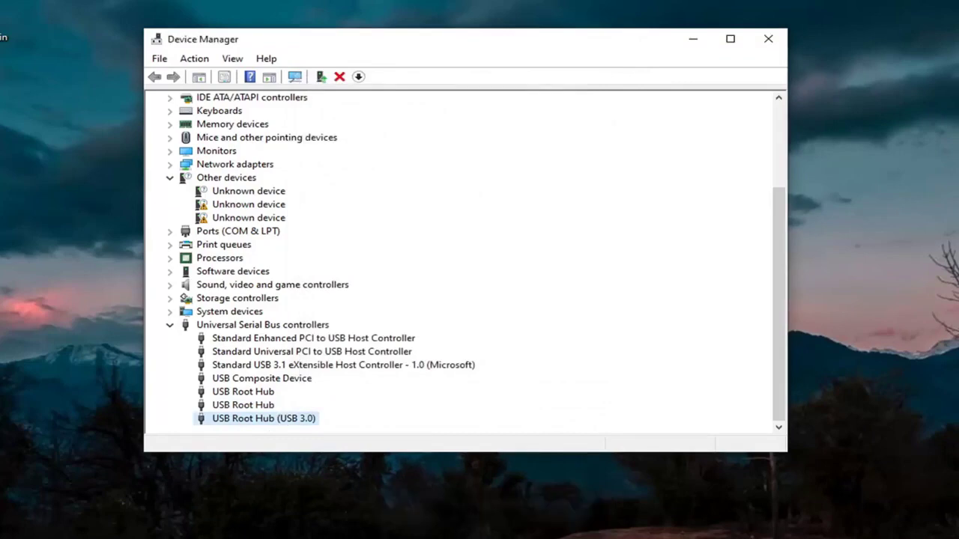
pyautogui.click(768, 38)
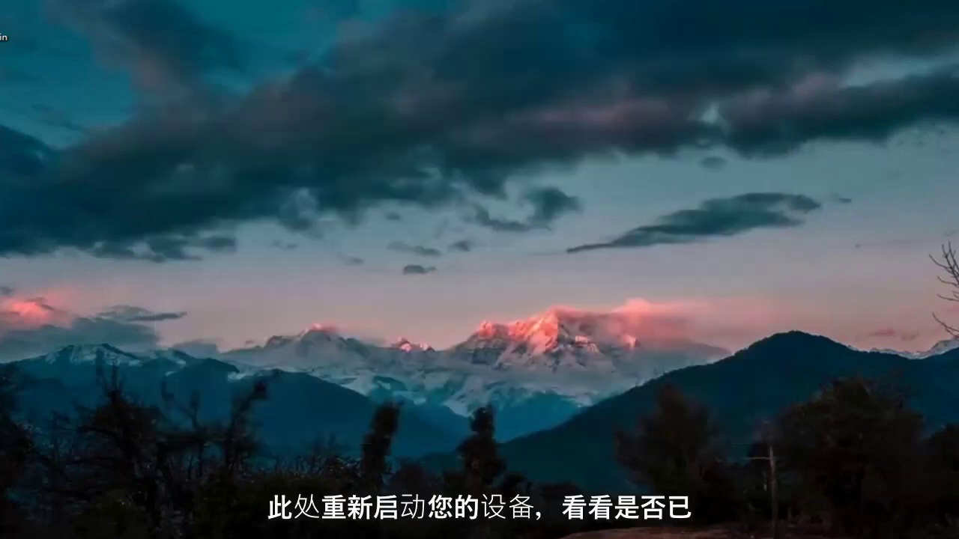